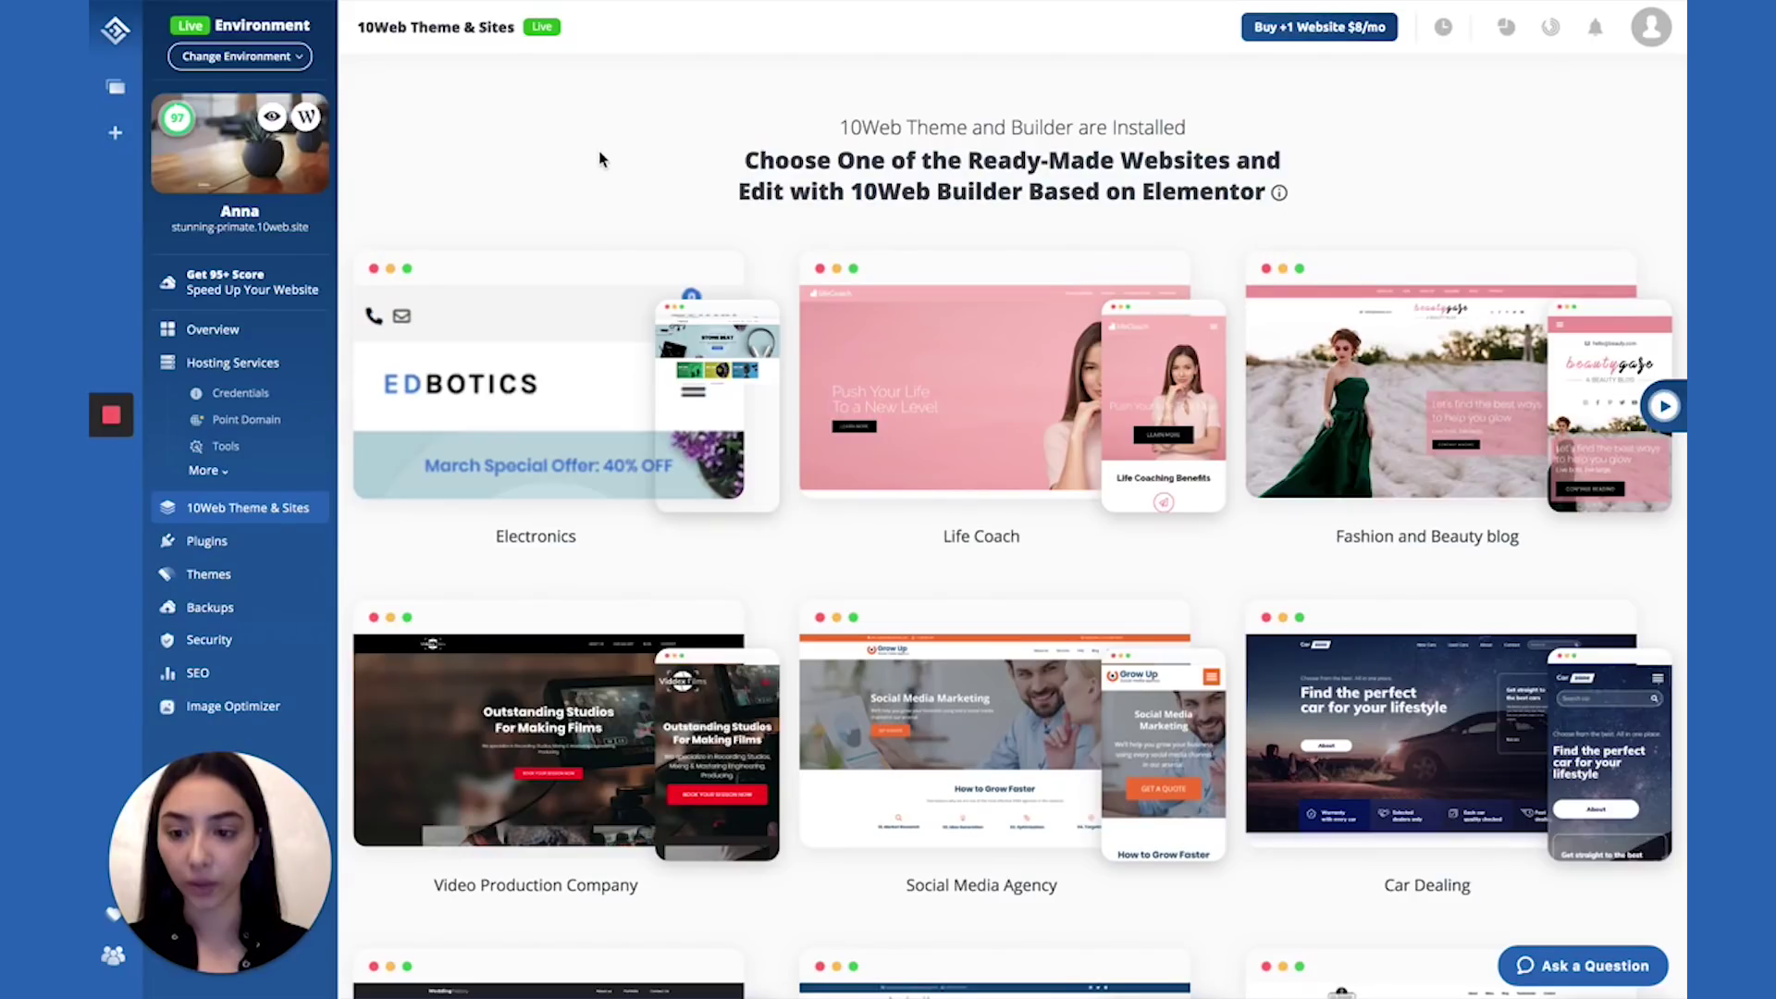
Step: Enable the Security service for the site and start a new security scan
{"action": "left_click", "coordinate": [223, 646]}
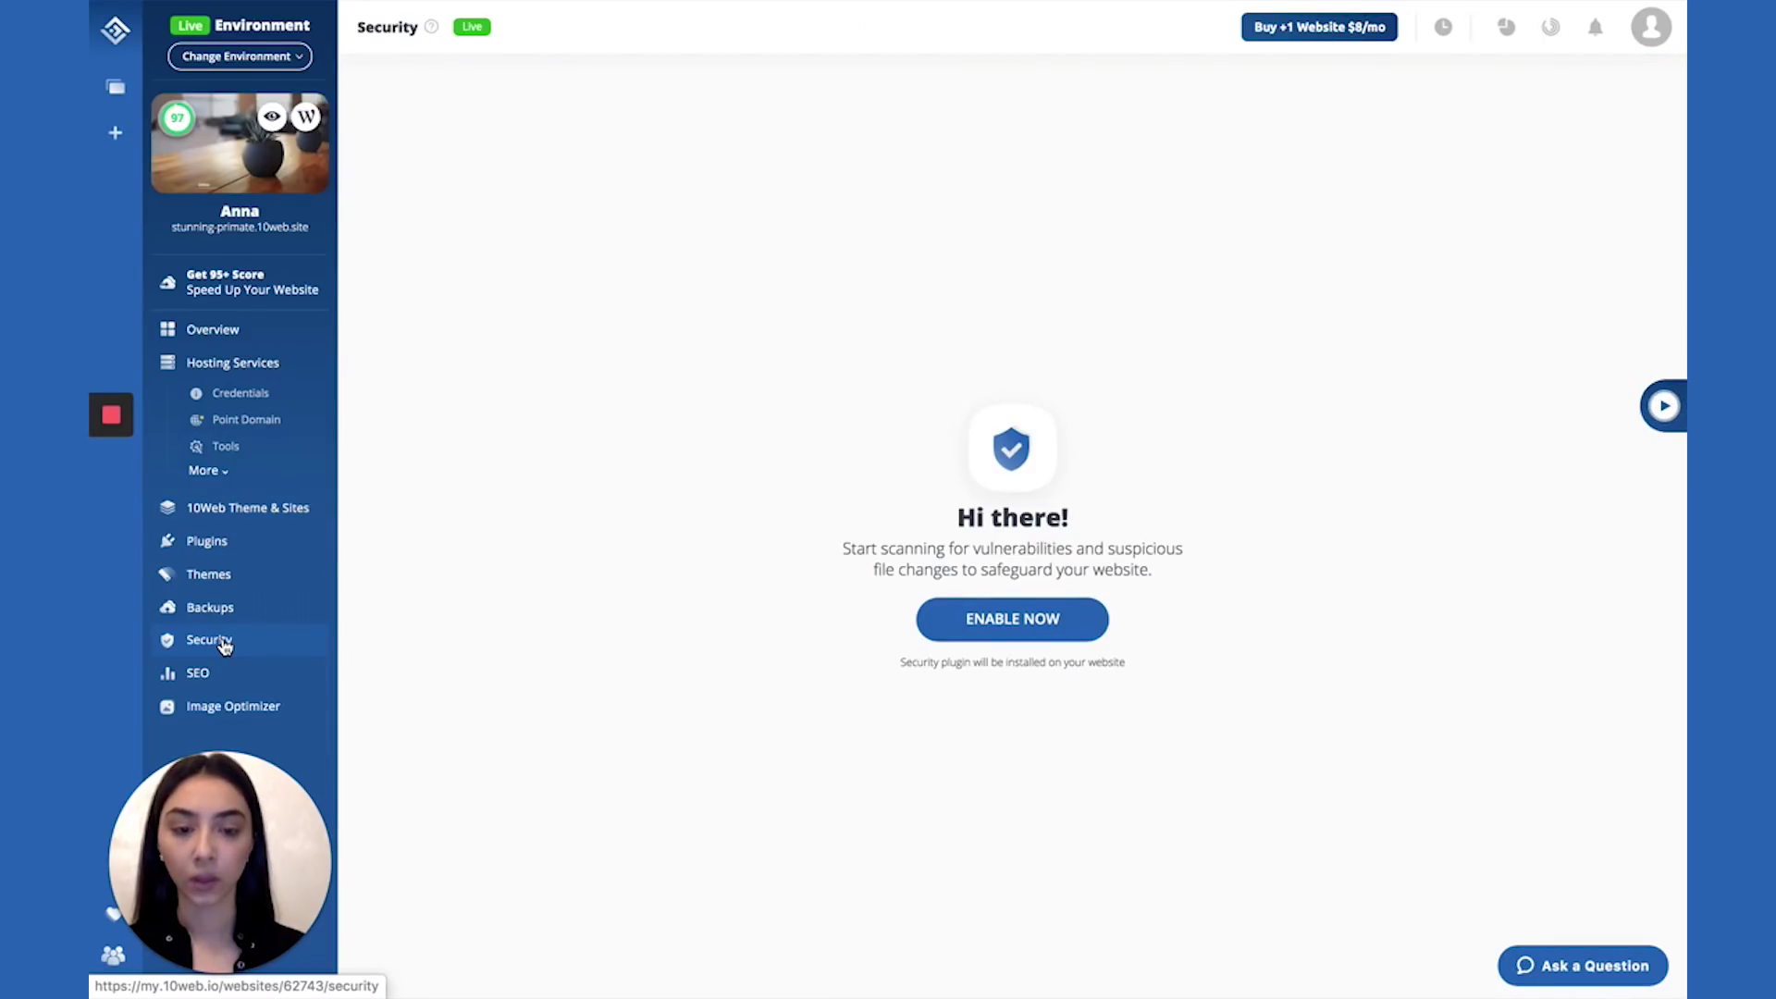
{"action": "left_click", "coordinate": [999, 624]}
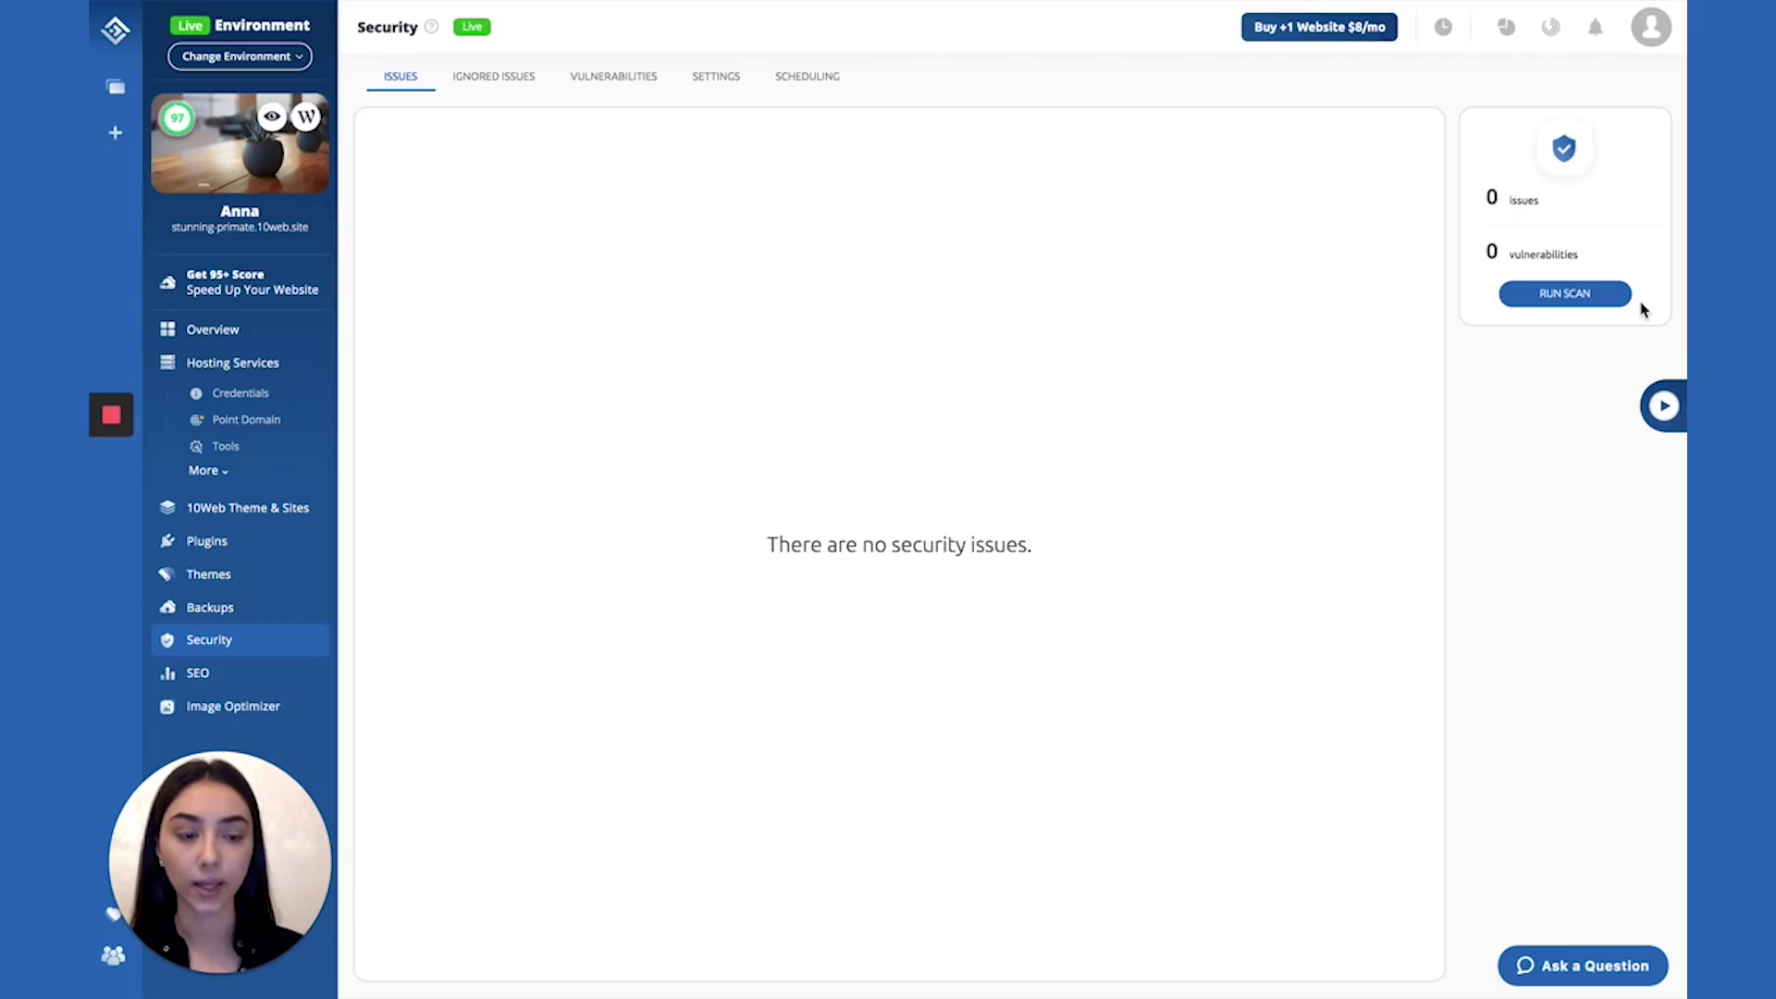
{"action": "left_click", "coordinate": [1599, 297]}
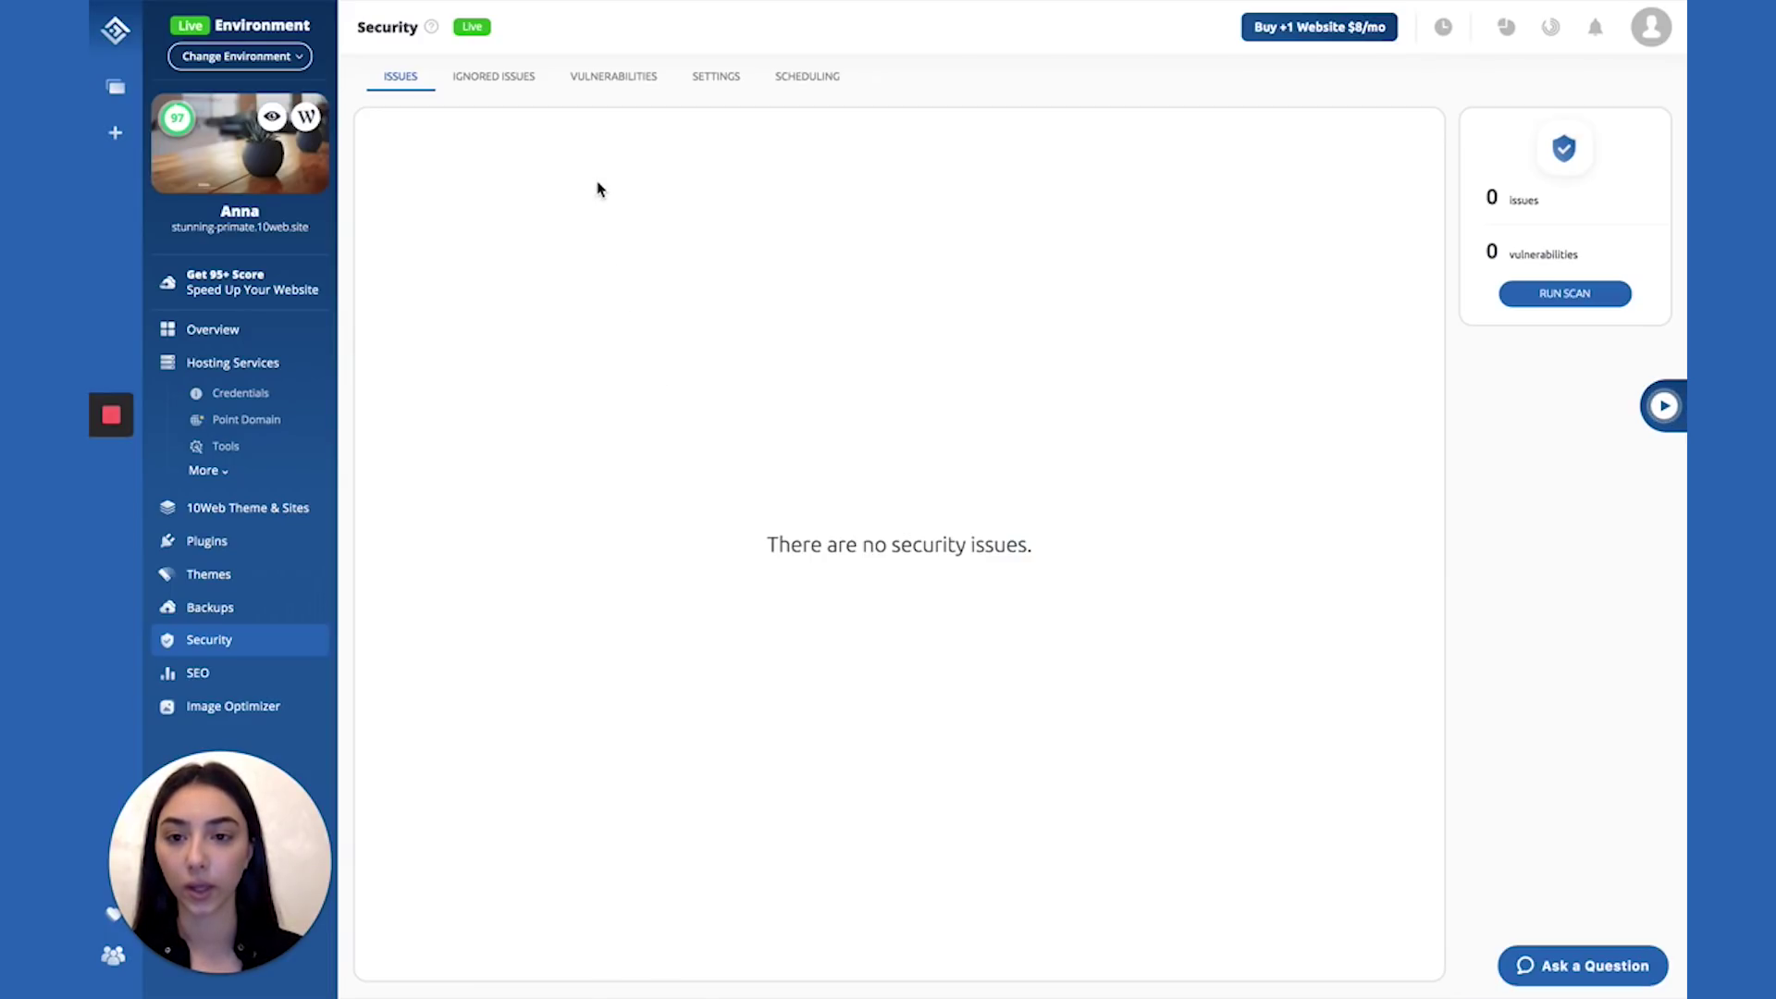
Step: Review the ignored issues and the empty Vulnerabilities list, then view the security settings
{"action": "left_click", "coordinate": [503, 90]}
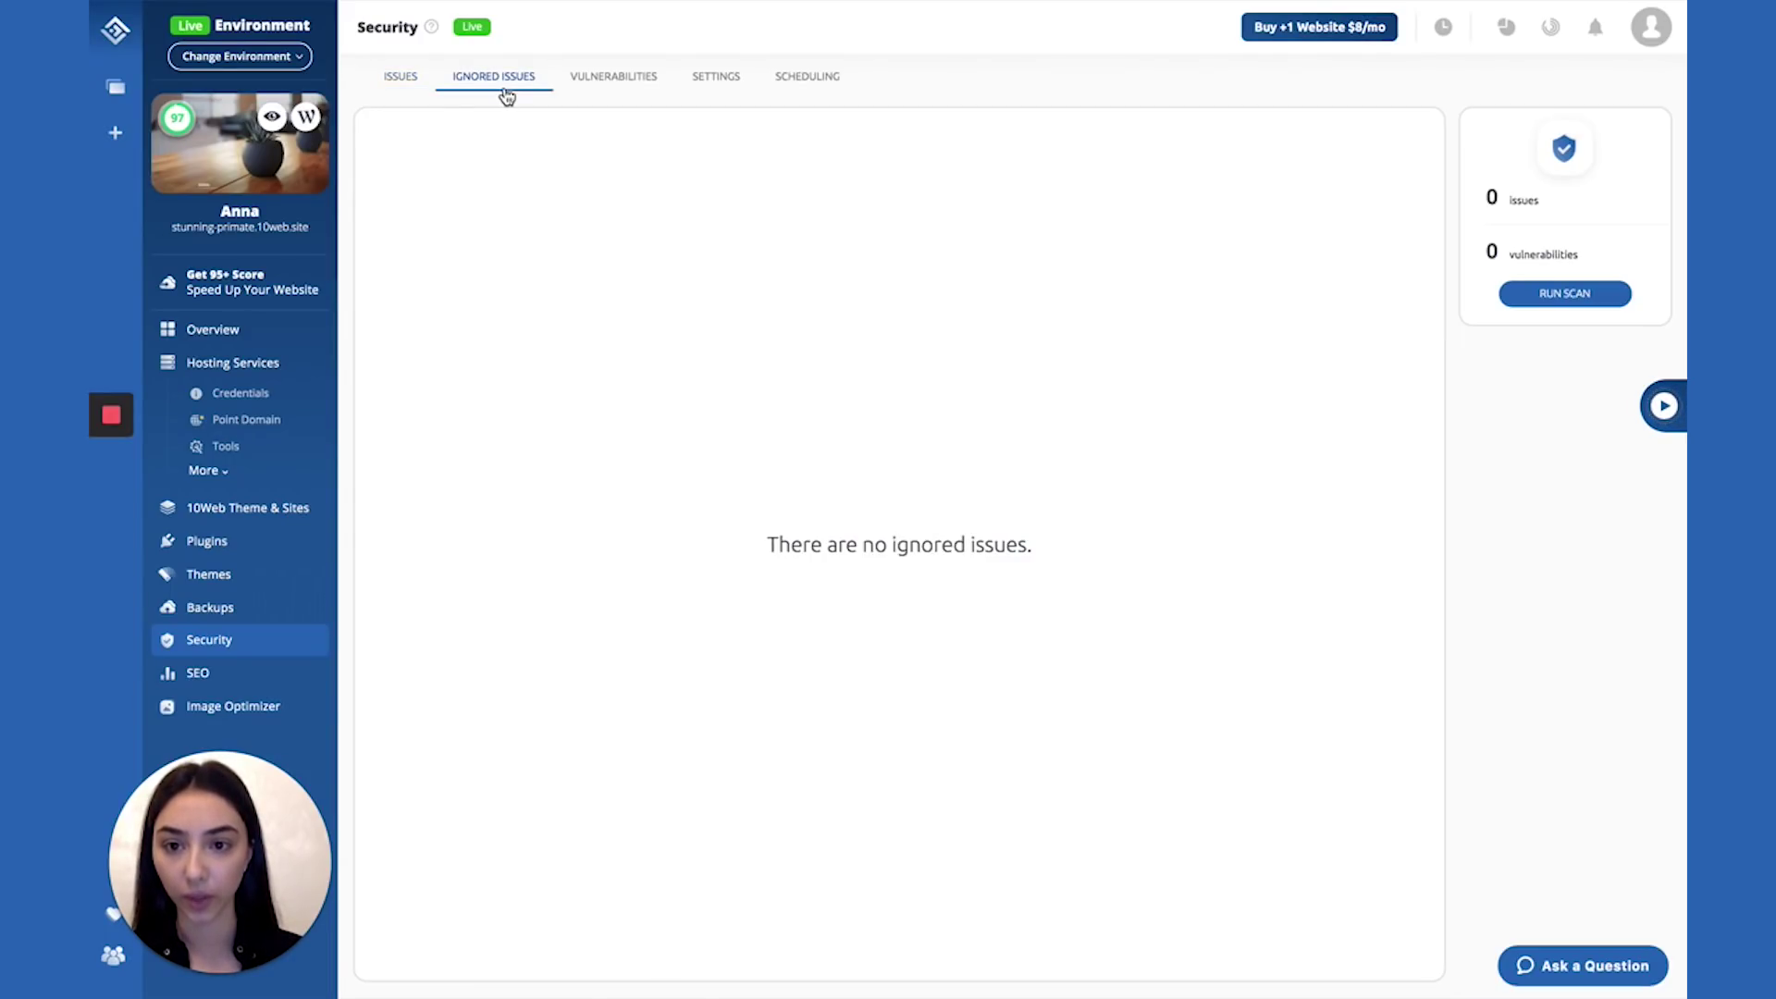
{"action": "left_click", "coordinate": [404, 84]}
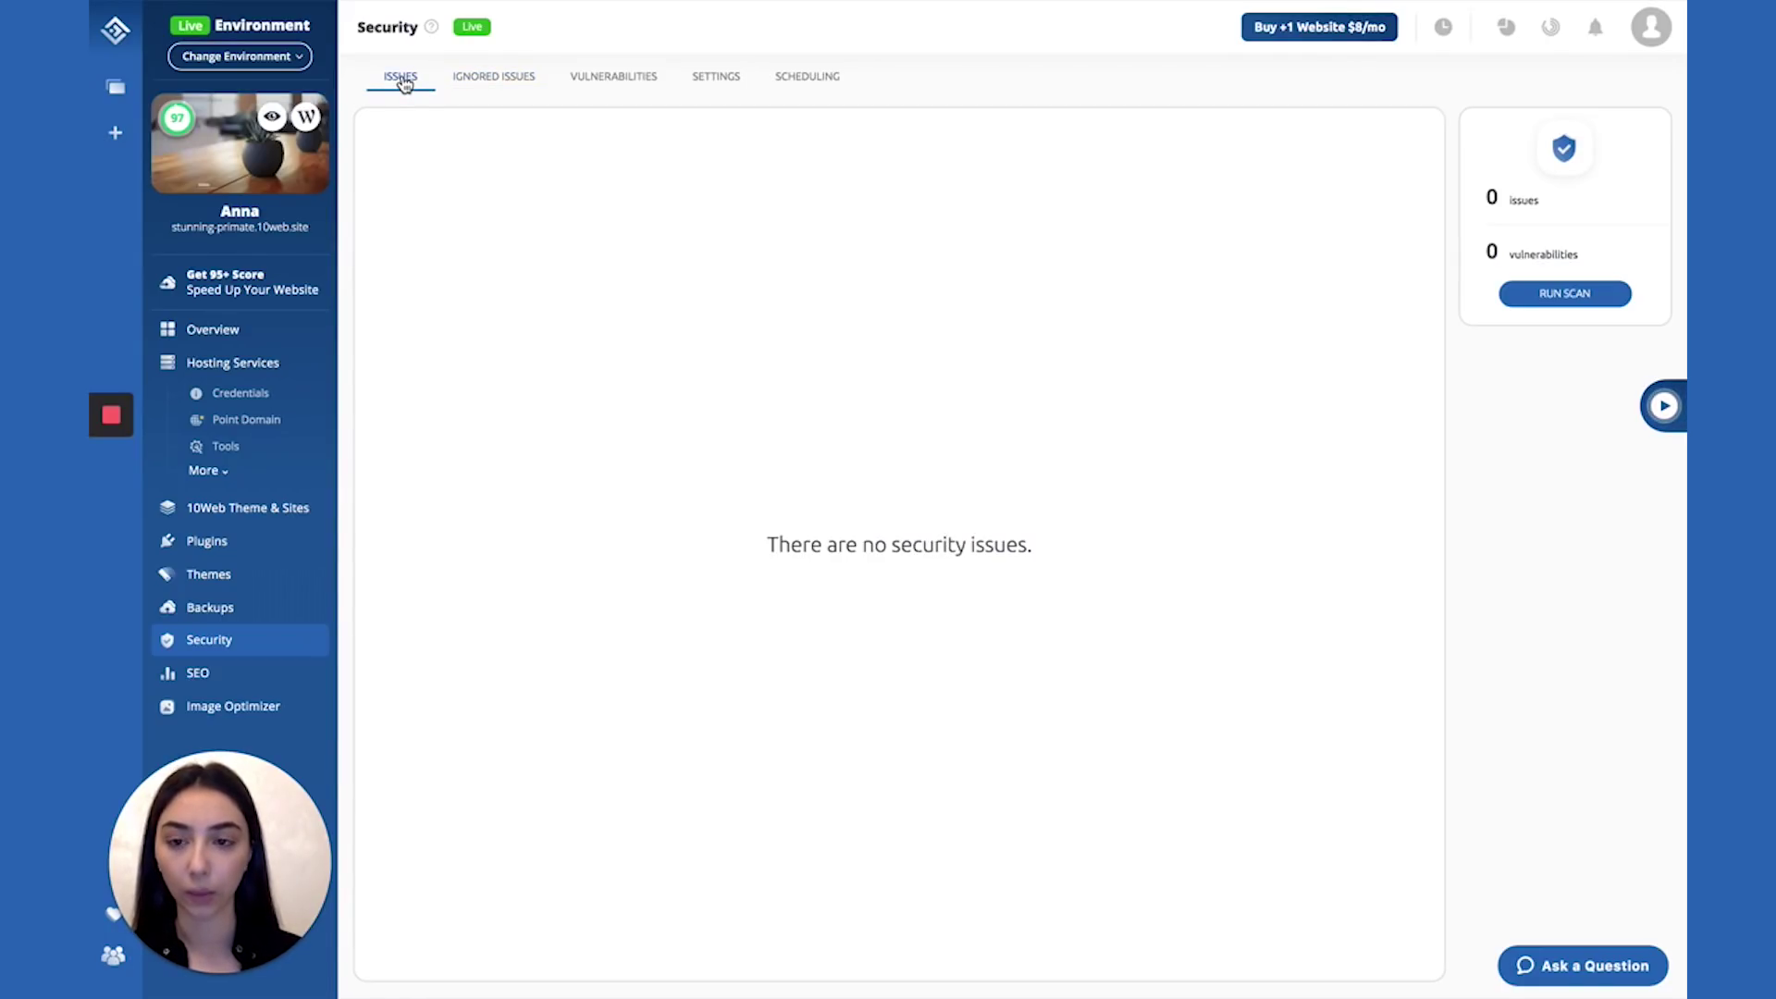
{"action": "left_click", "coordinate": [461, 85]}
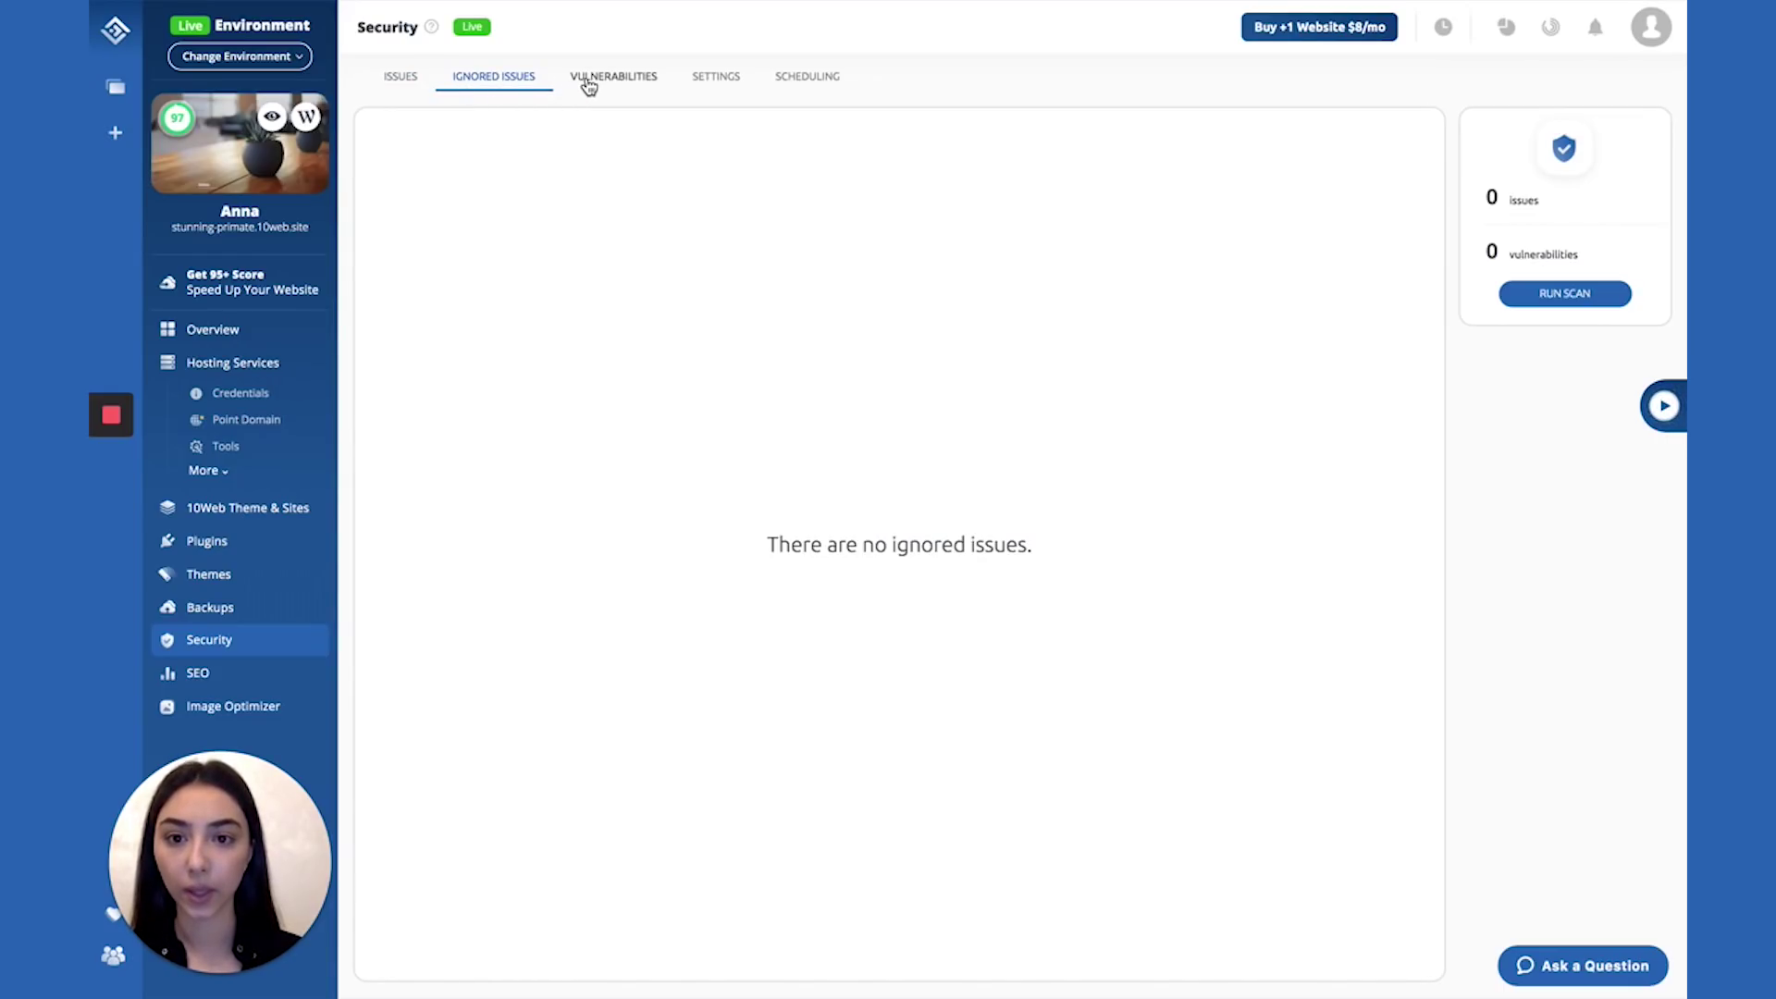
{"action": "left_click", "coordinate": [644, 83]}
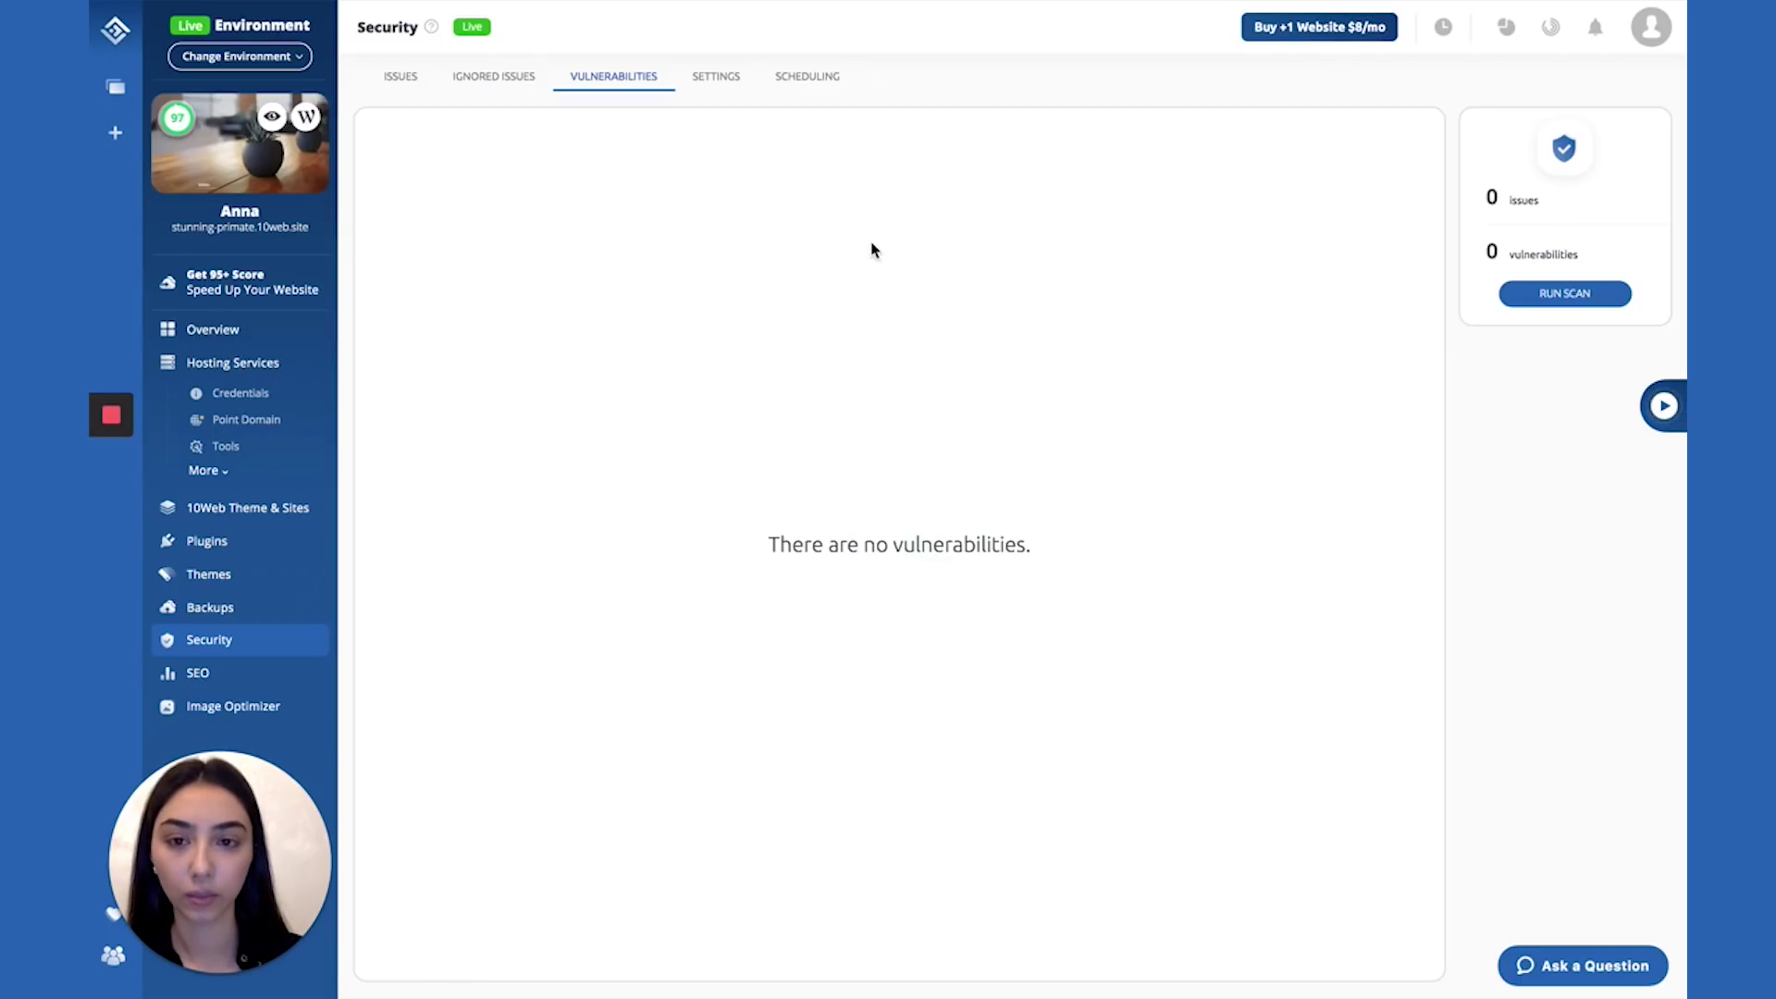
{"action": "left_click", "coordinate": [730, 86]}
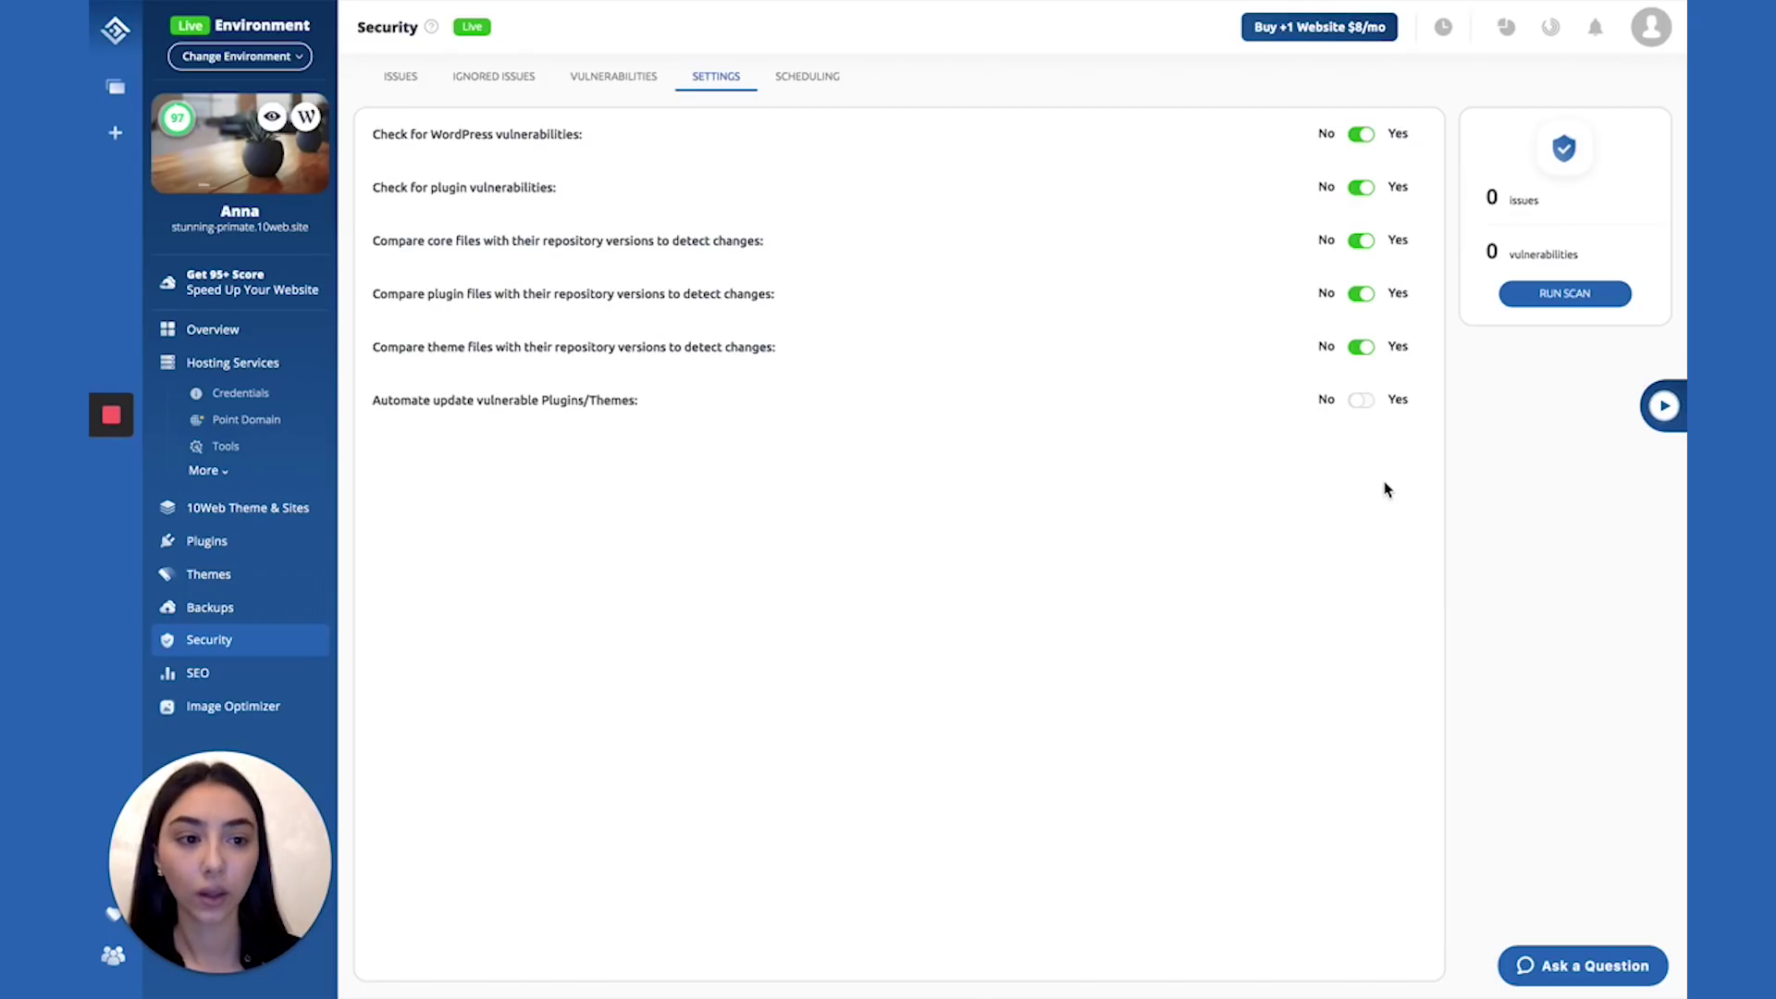
Step: Switch on scheduled security scans in the Scheduling options
{"action": "left_click", "coordinate": [793, 81]}
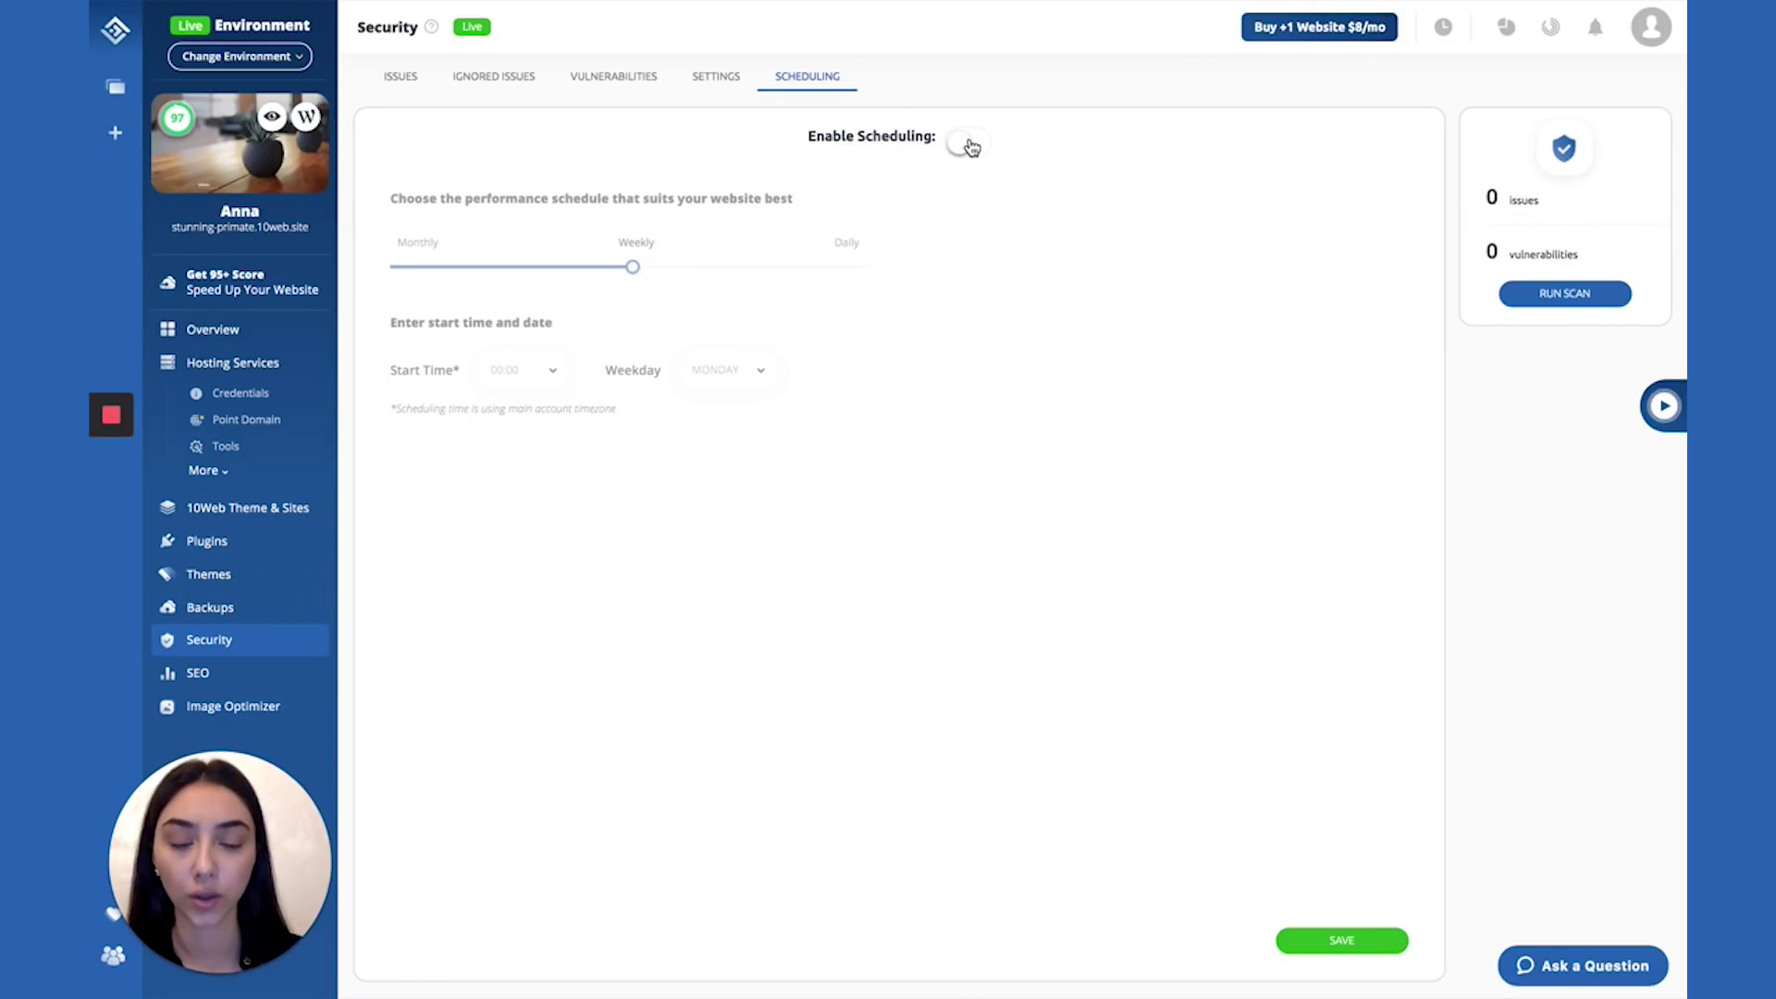
{"action": "left_click", "coordinate": [970, 145]}
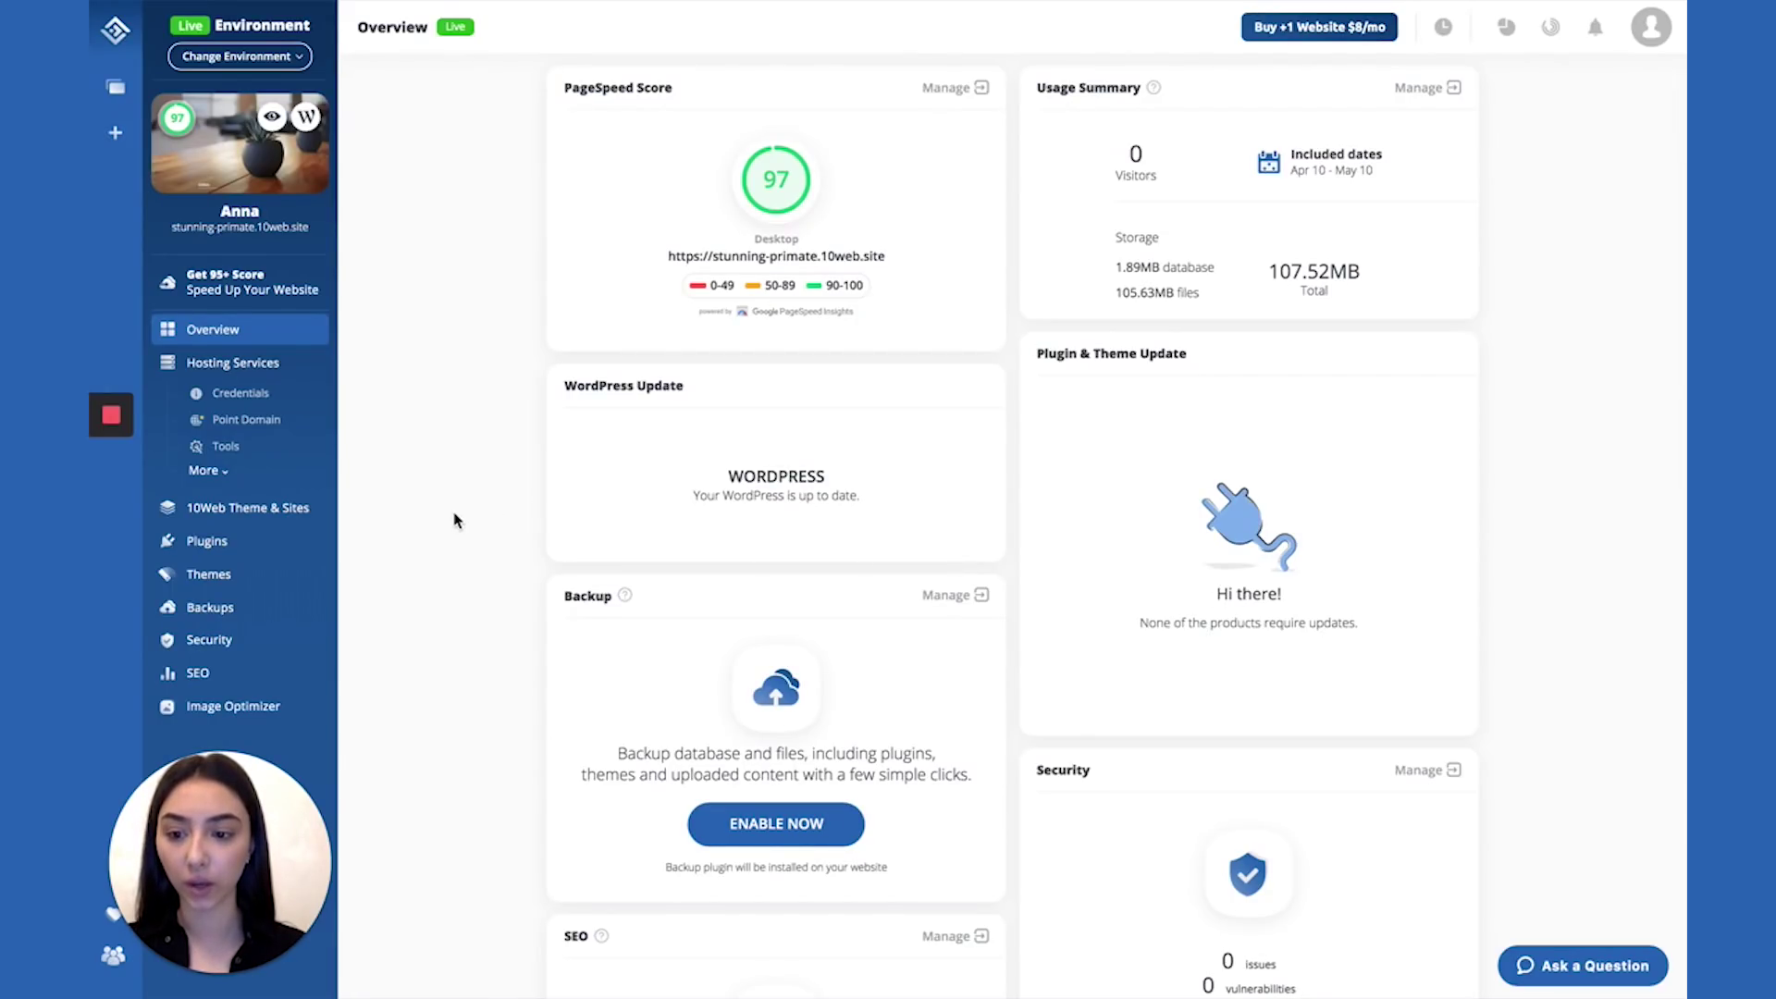
Step: On the site's Backups page, enable the advanced backup service
{"action": "left_click", "coordinate": [211, 610]}
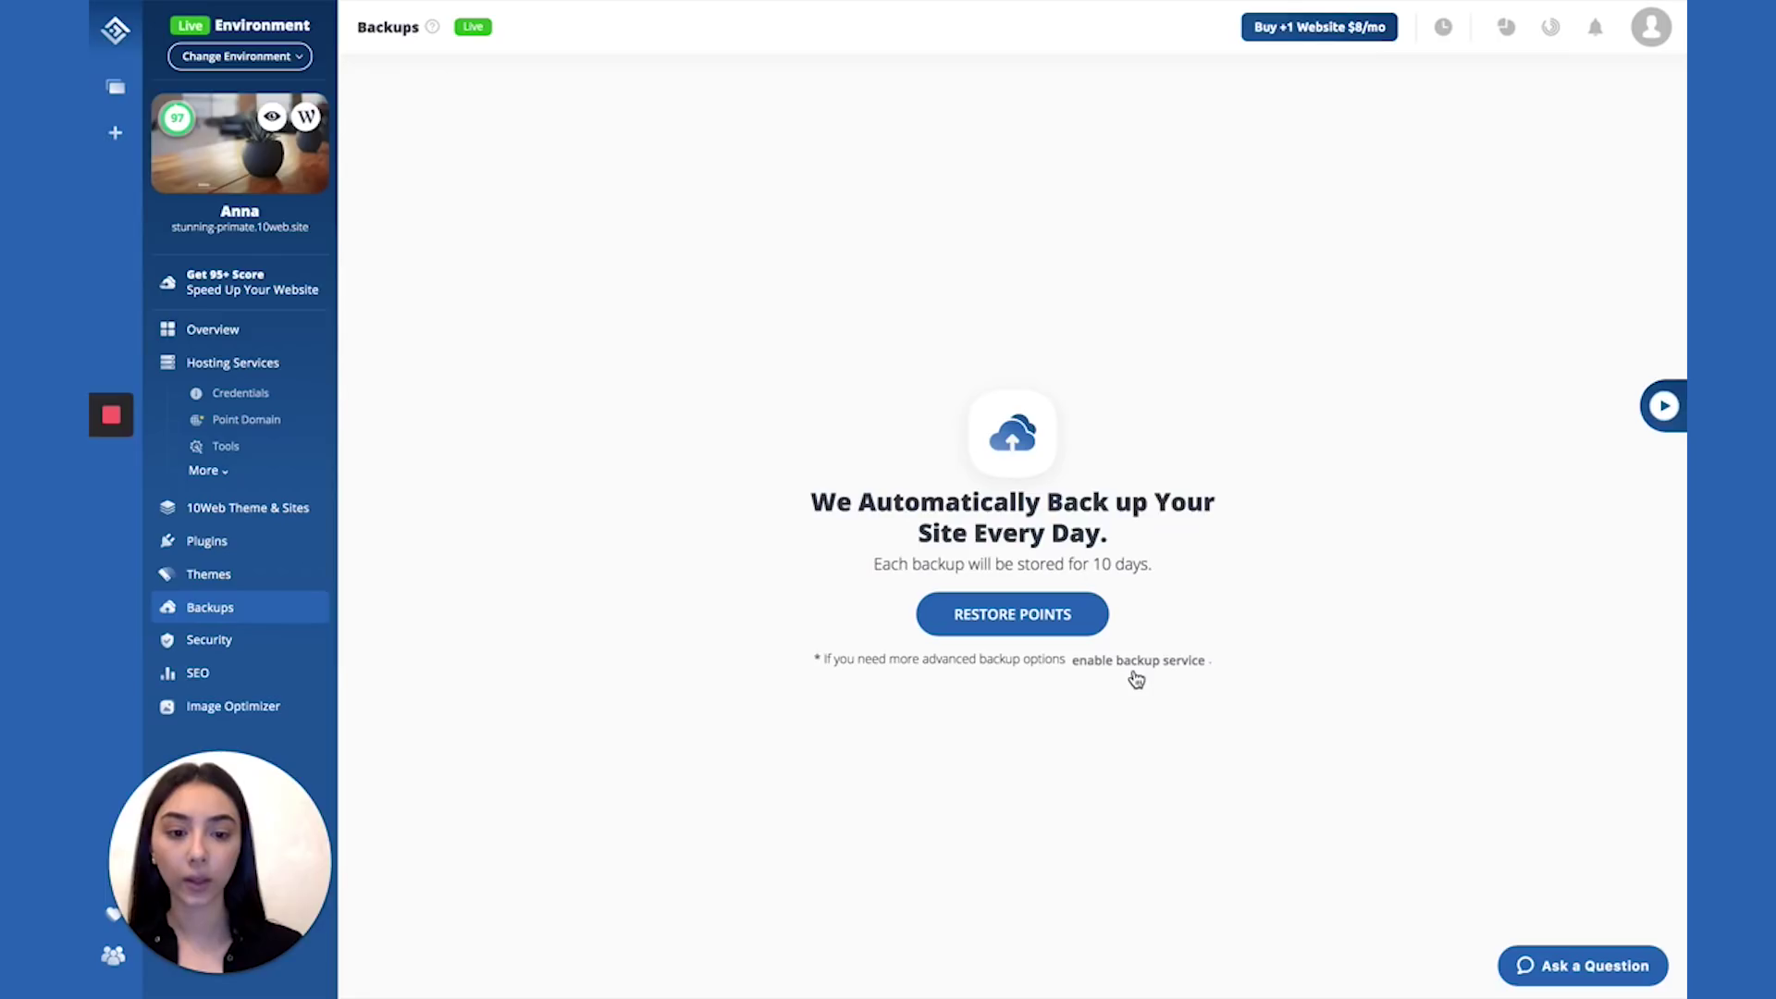
{"action": "left_click", "coordinate": [1136, 663]}
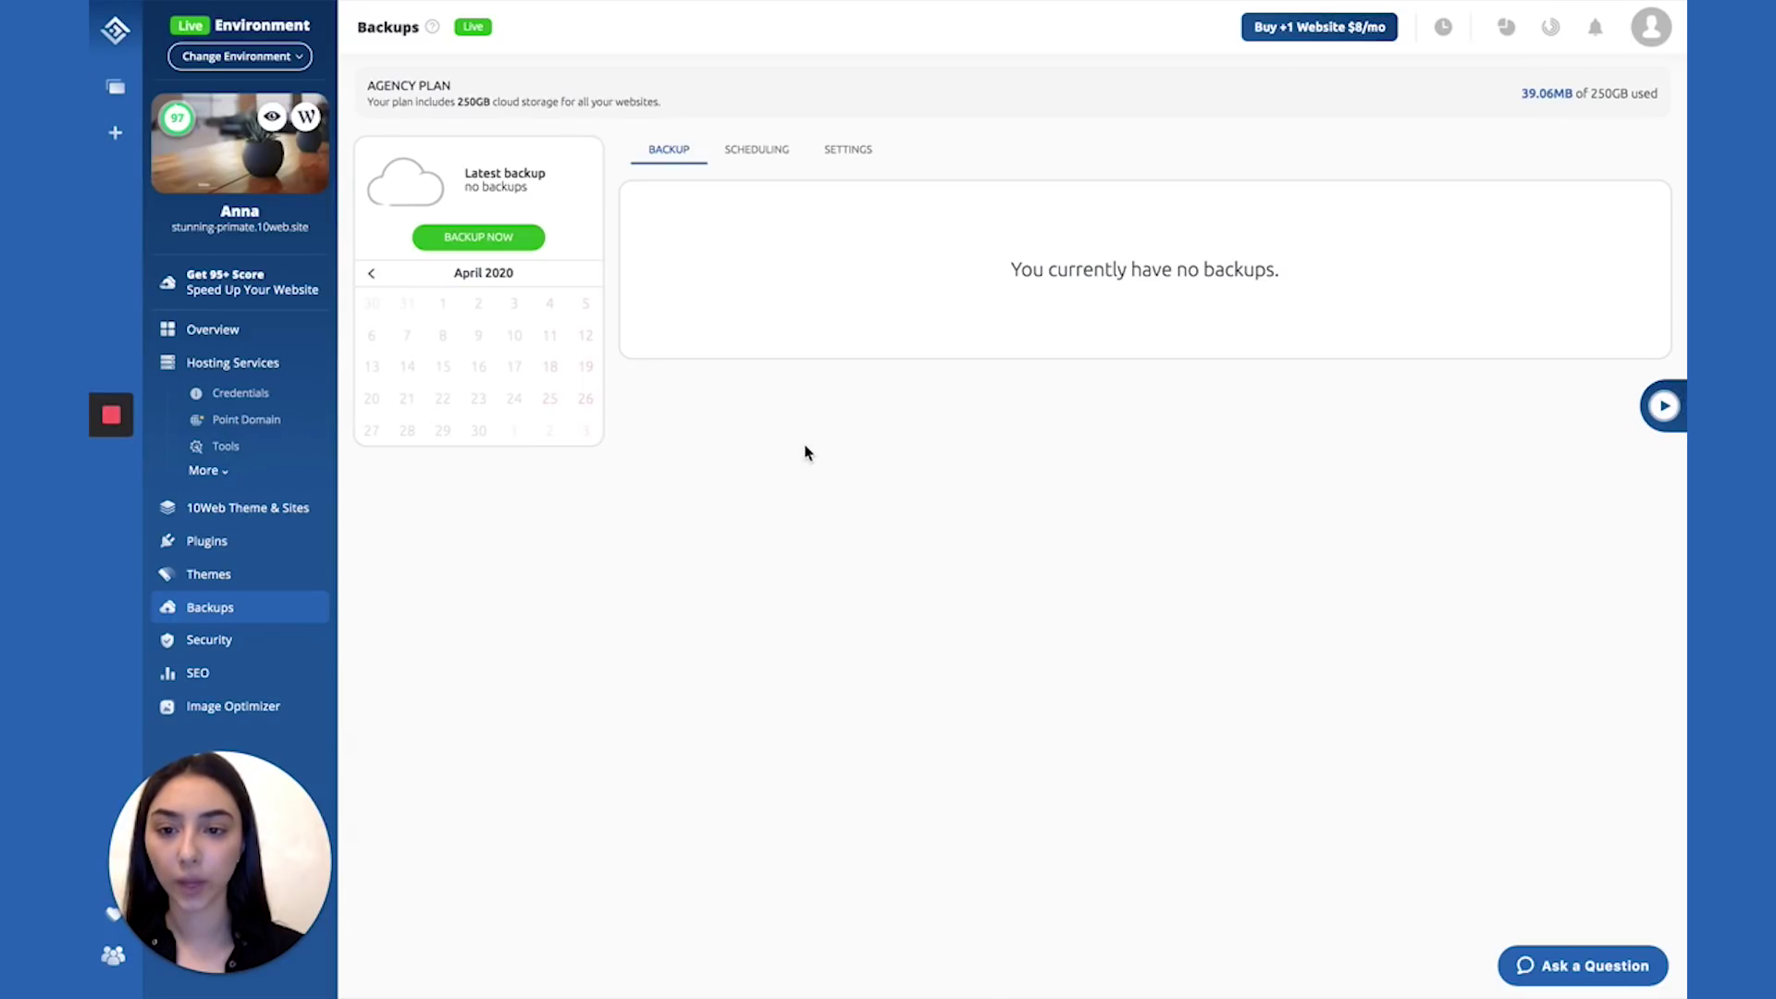
Step: Run an immediate backup, producing a 105.79MB backup dated 23 Apr 2020
{"action": "left_click", "coordinate": [470, 240]}
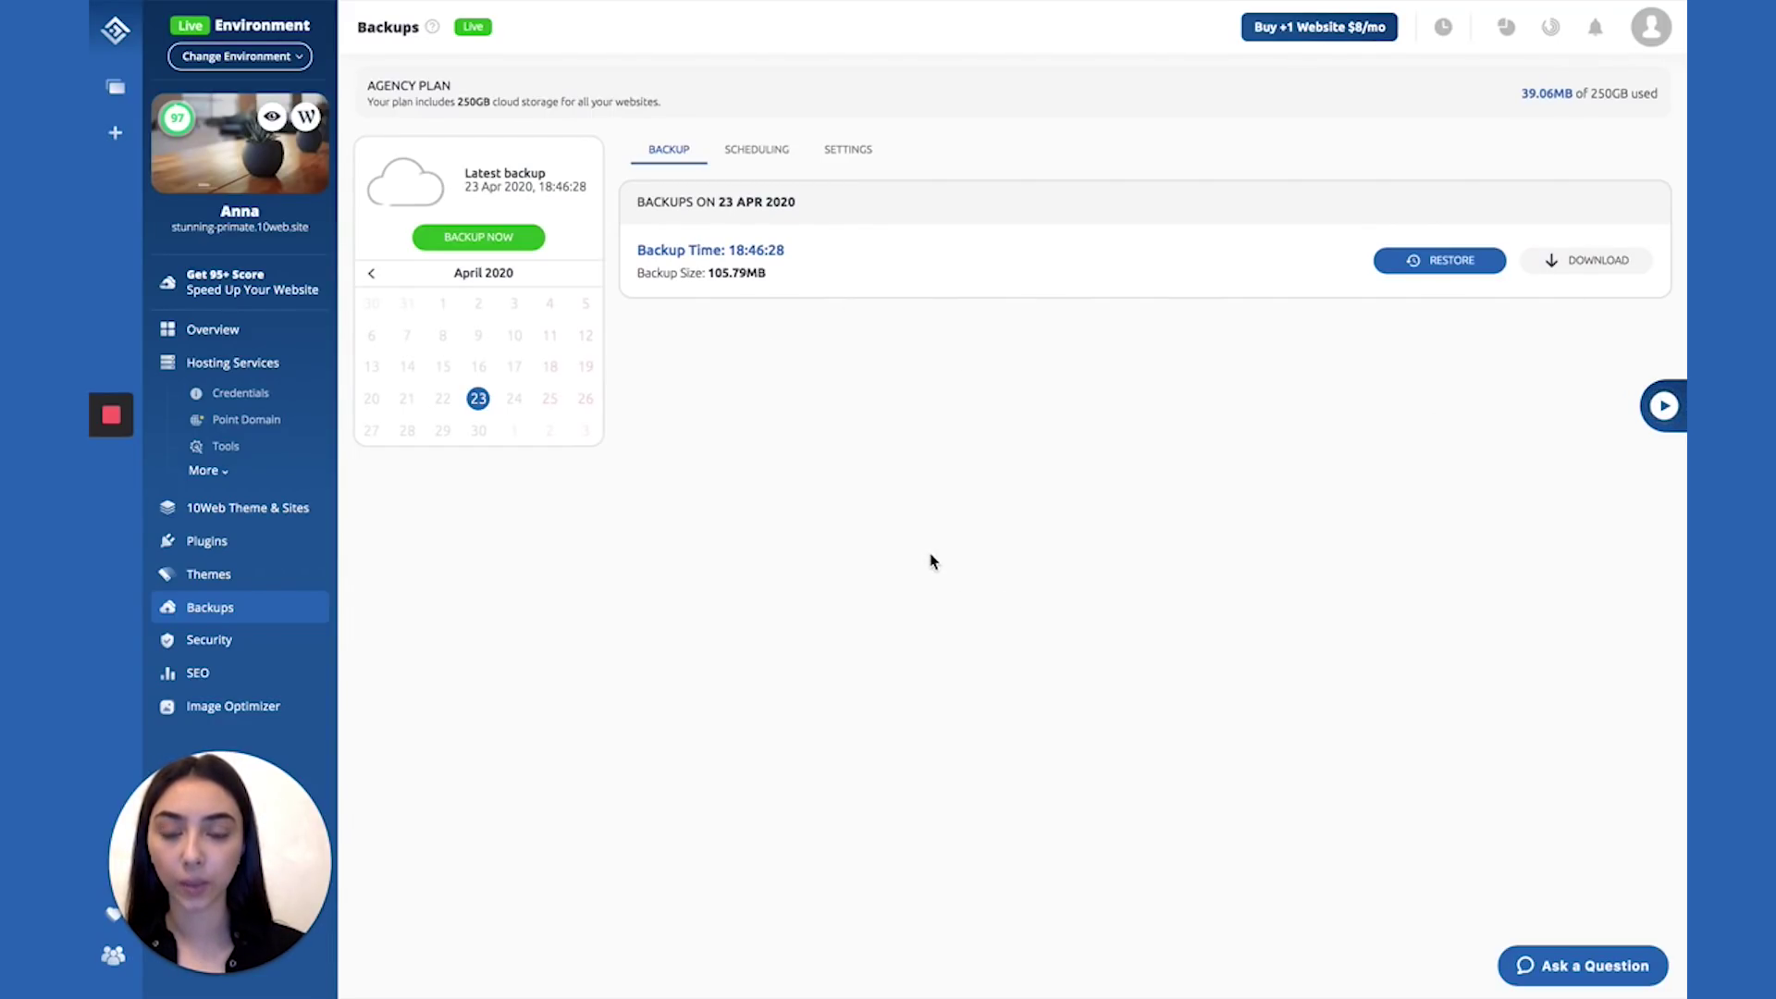
Step: Turn on scheduled backups at Real Time frequency, then check the backup settings
{"action": "left_click", "coordinate": [758, 165]}
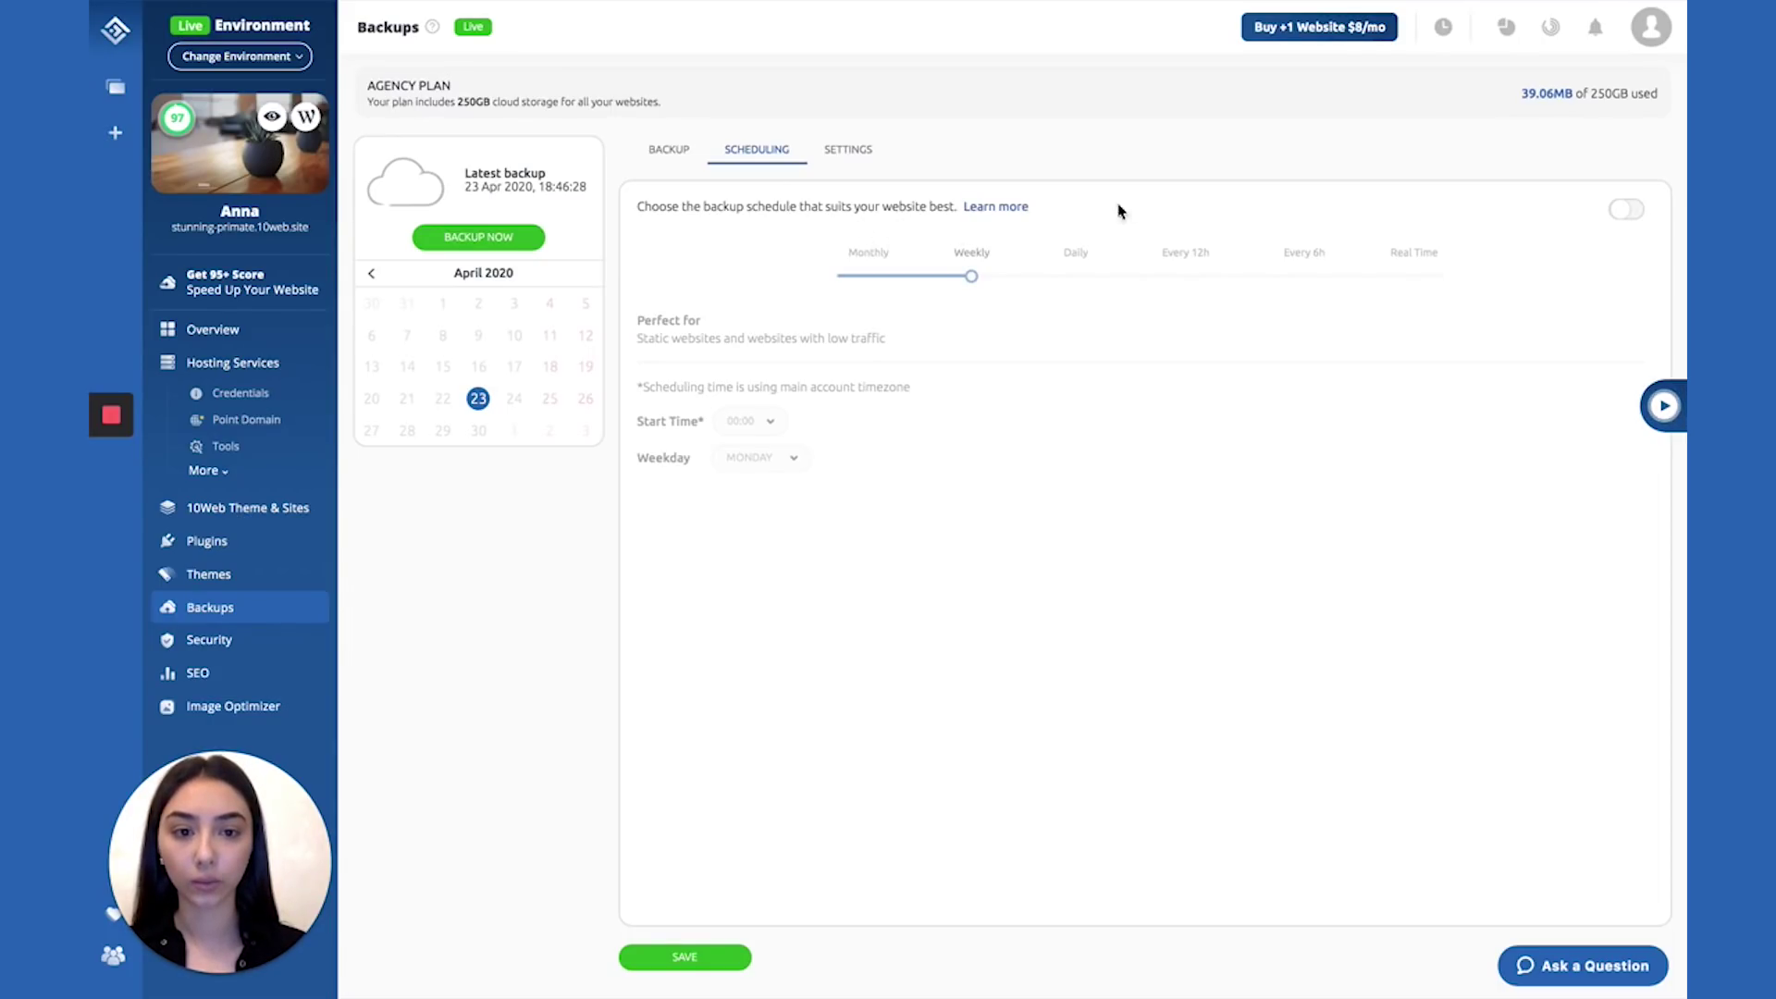
{"action": "left_click", "coordinate": [1629, 218]}
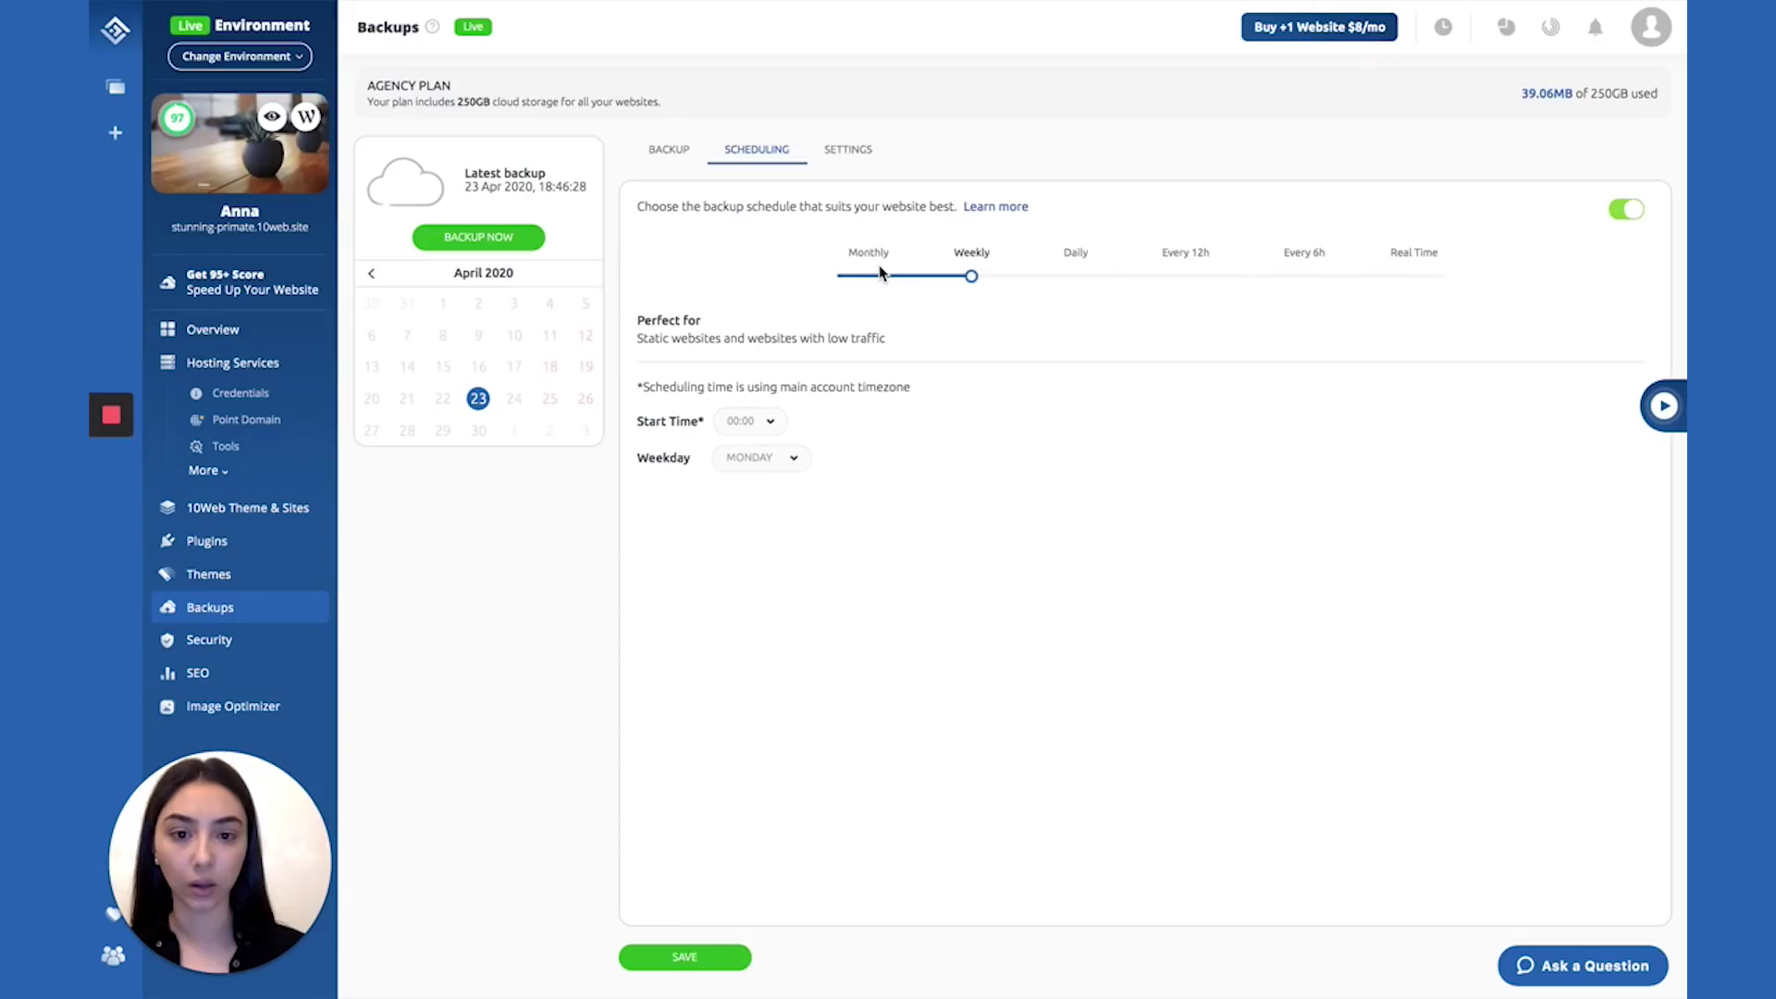
{"action": "left_click", "coordinate": [1080, 278]}
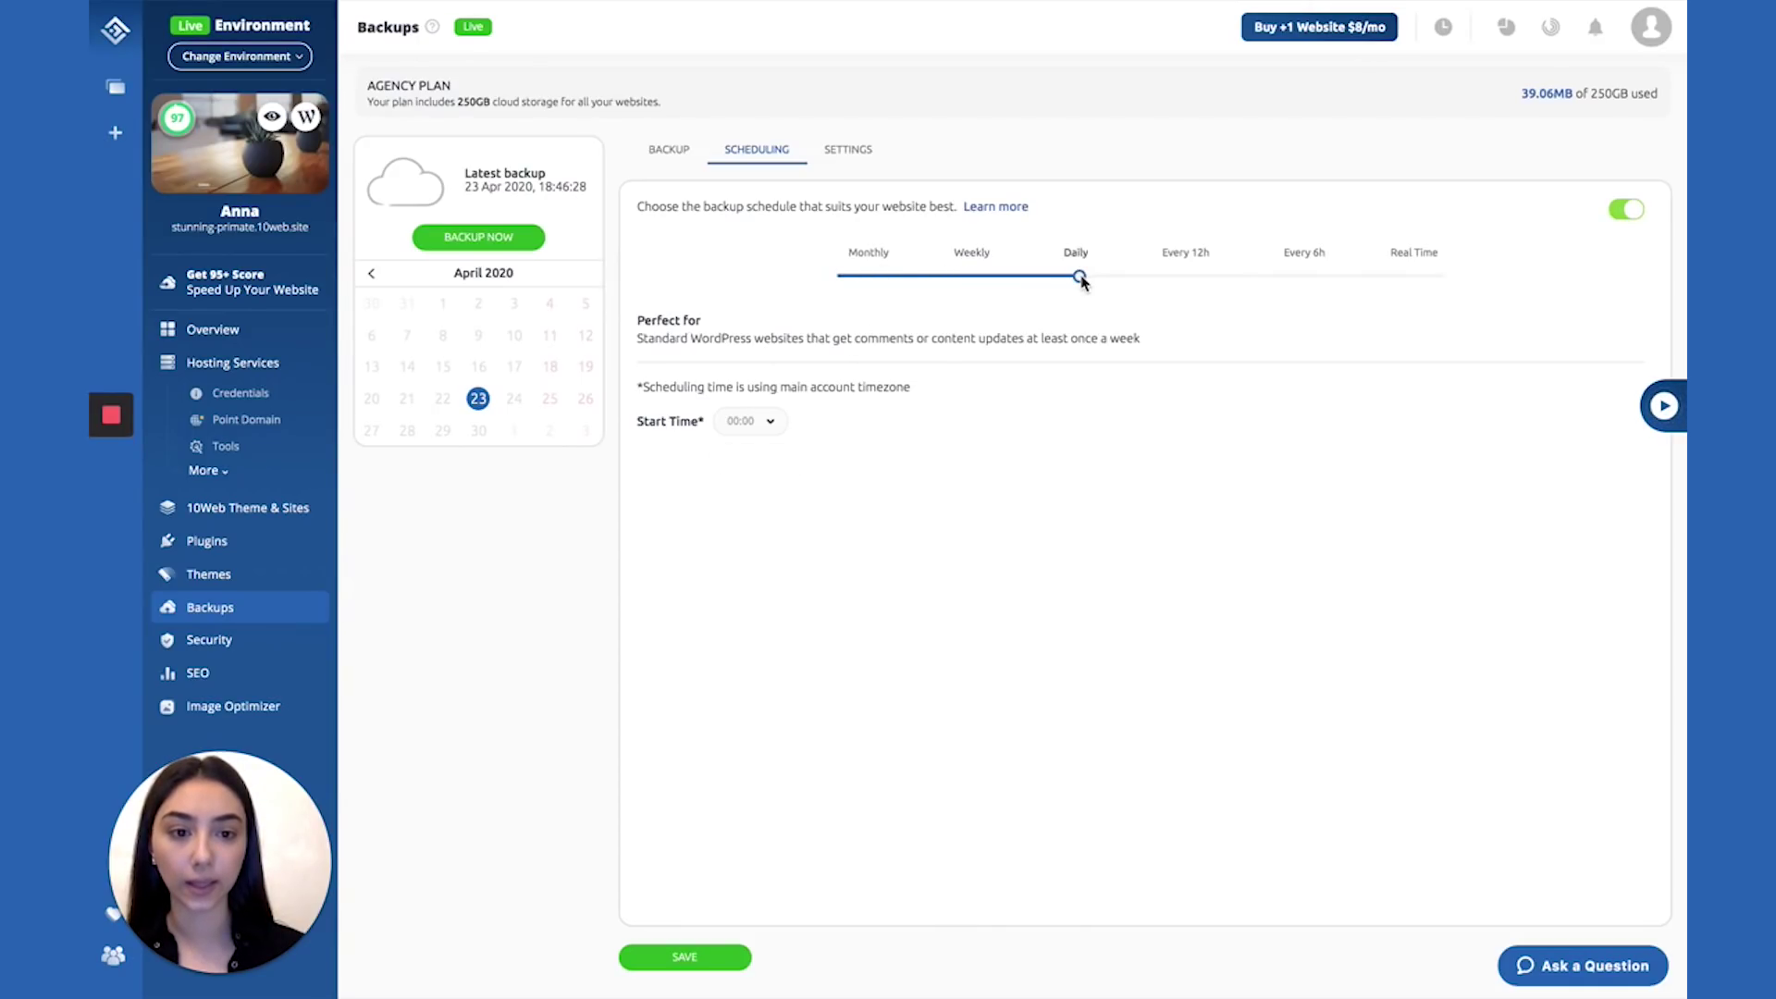
{"action": "left_click", "coordinate": [1308, 276]}
{"action": "left_click", "coordinate": [1410, 277]}
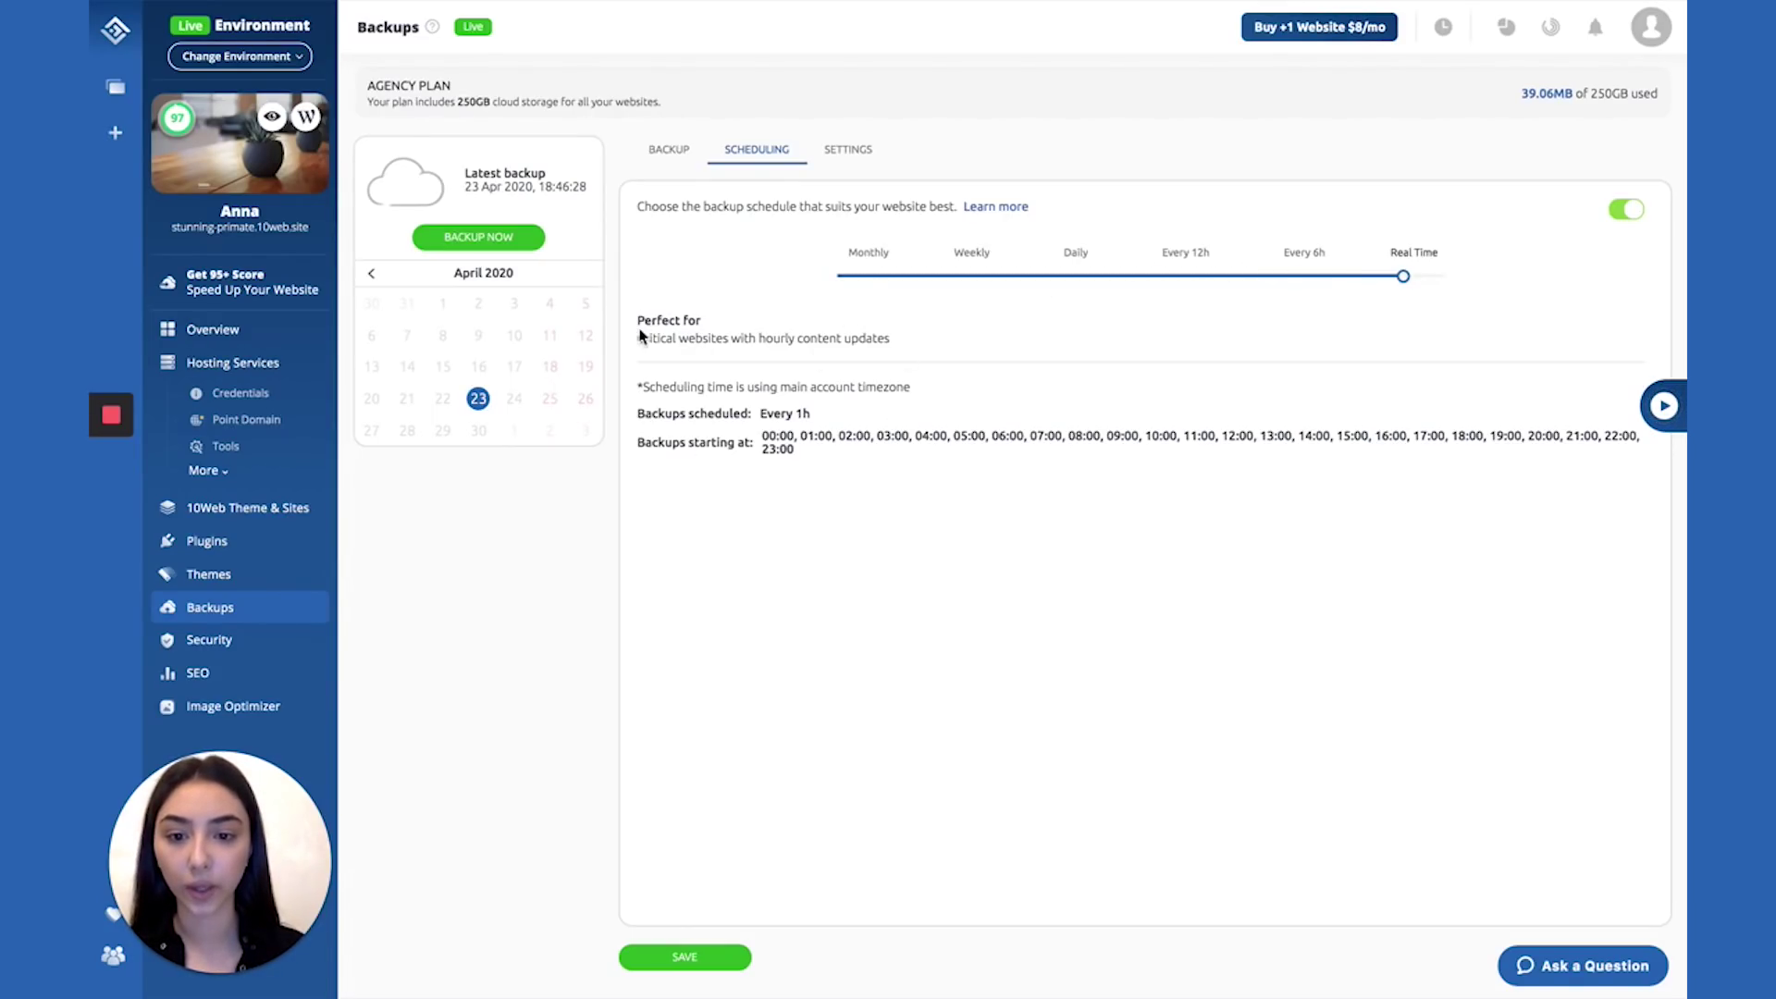
{"action": "left_click", "coordinate": [851, 152]}
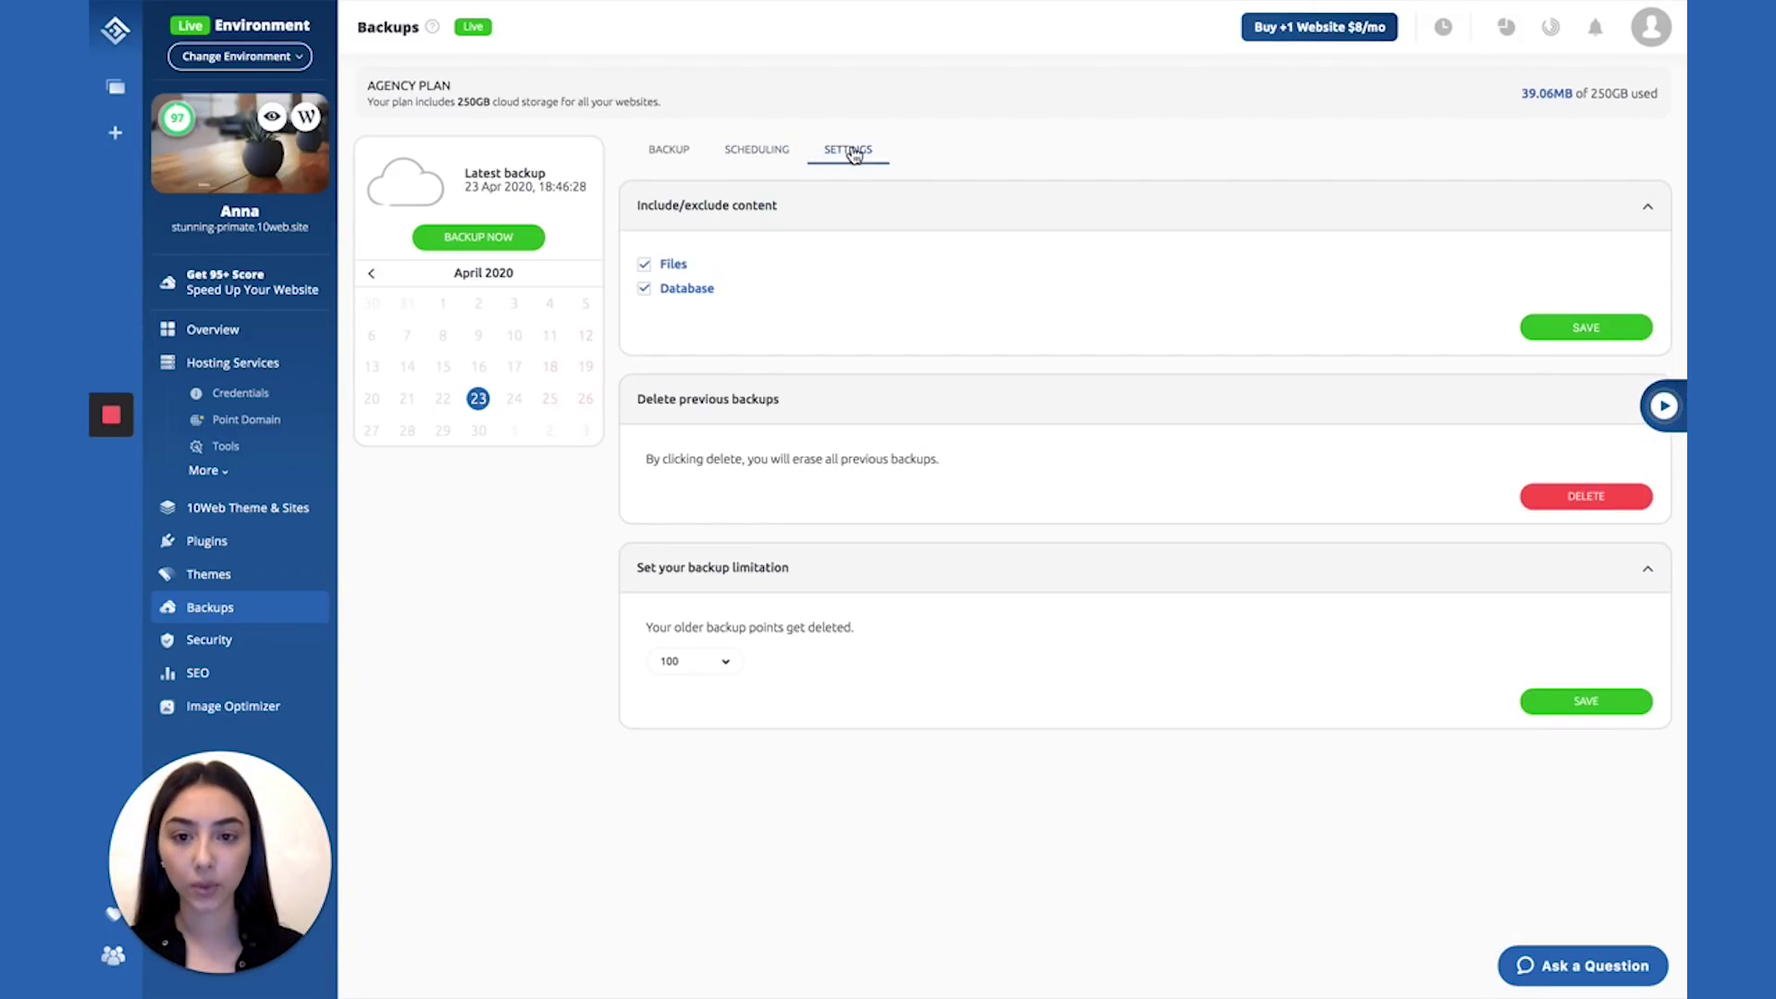